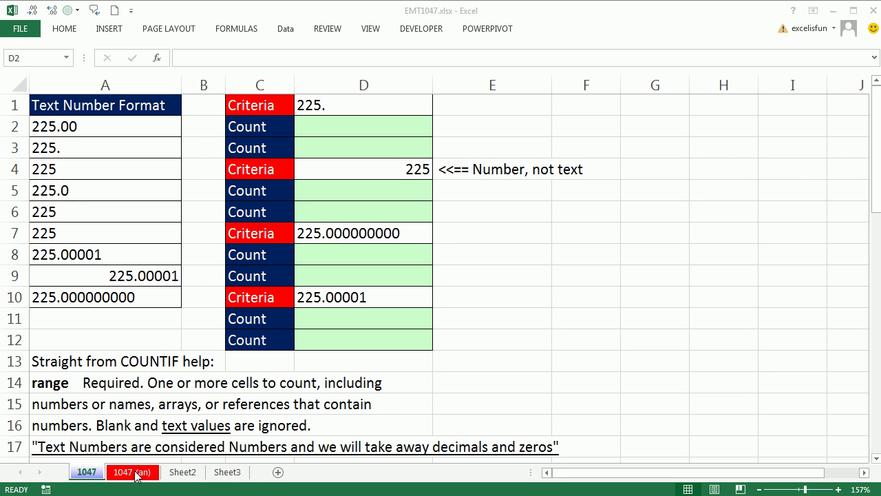
Enter a COUNTIF formula in D2 that counts the cells in A2:A10 matching the criteria in D1.
{"action": "left_click", "coordinate": [438, 22]}
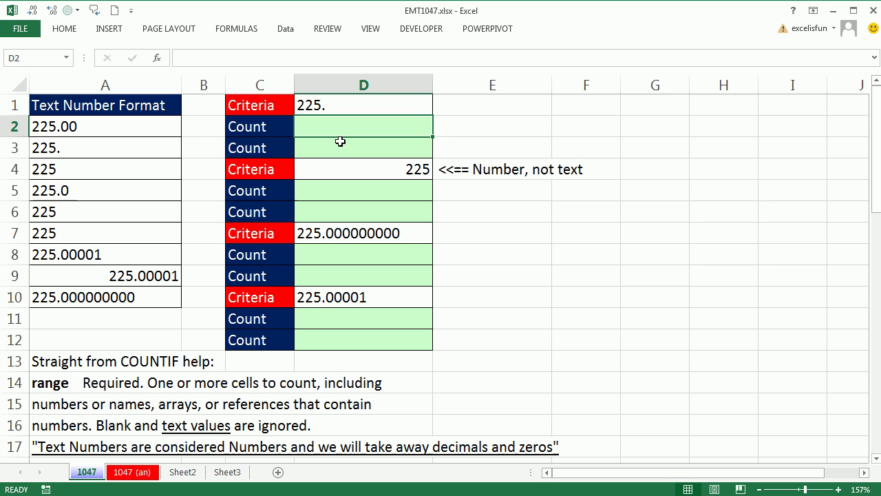
{"action": "type", "text": "="}
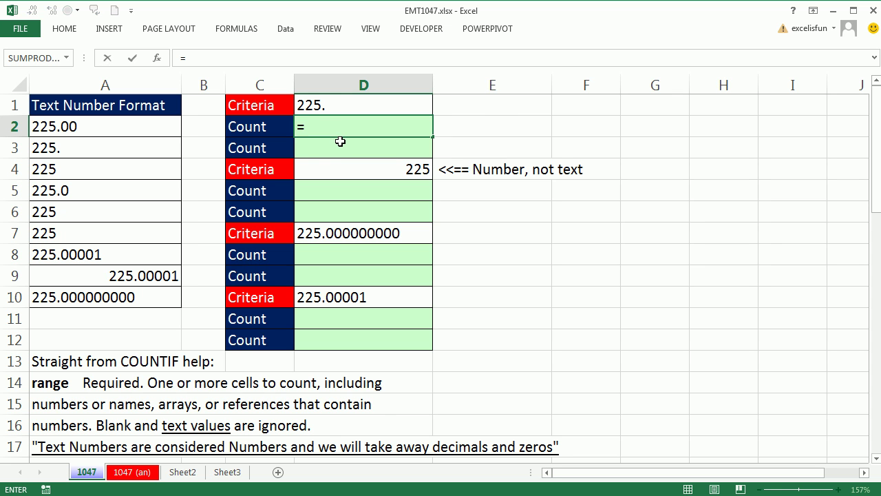
{"action": "type", "text": "countif"}
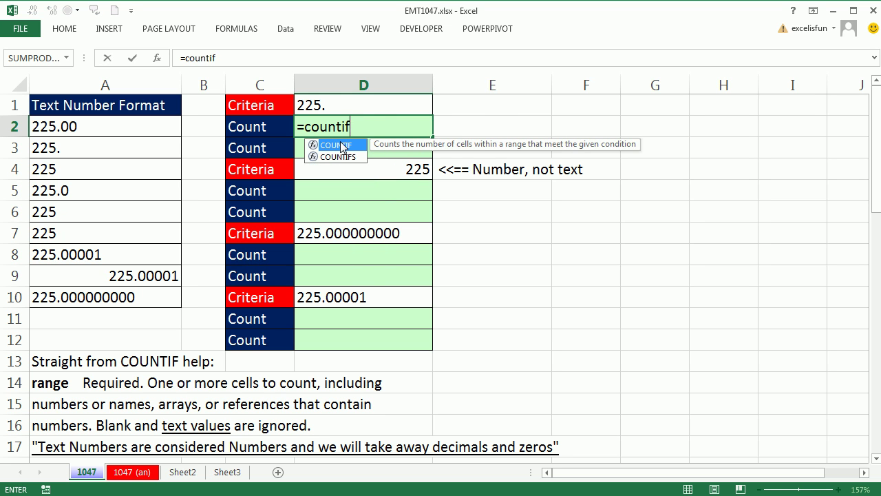
{"action": "key", "text": "Tab"}
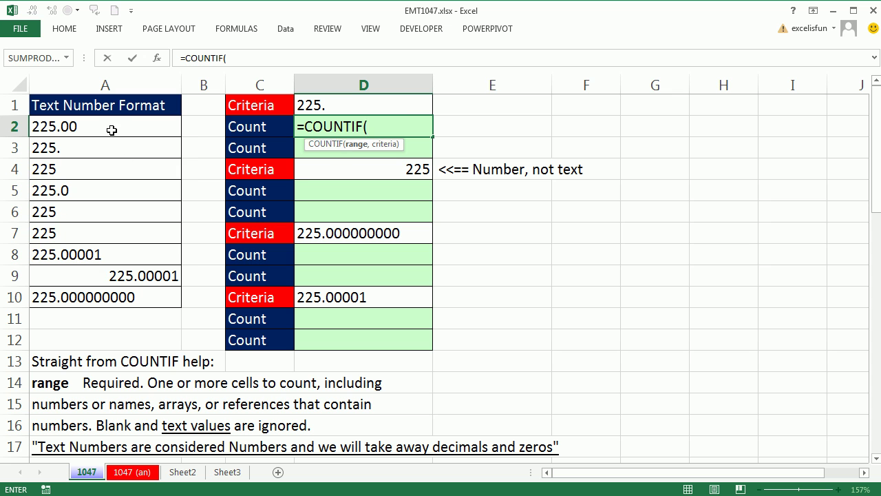
{"action": "left_click_drag", "start_coordinate": [114, 130], "coordinate": [121, 298]}
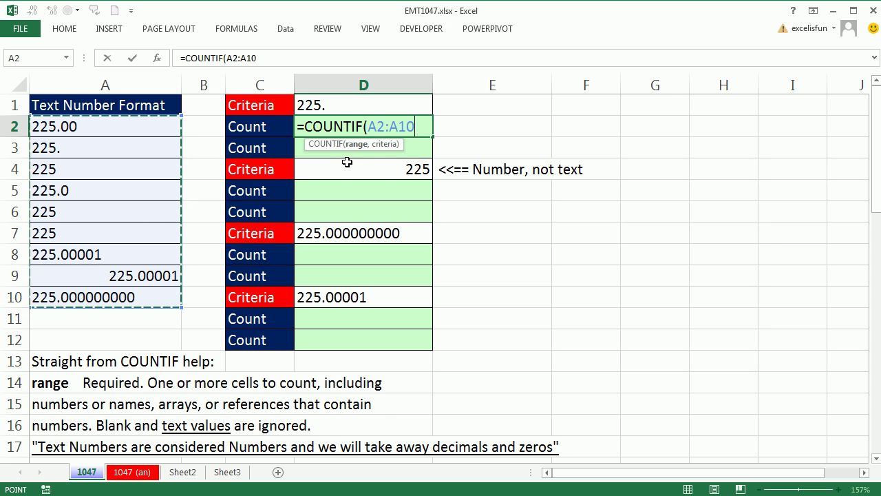
{"action": "type", "text": ","}
{"action": "left_click", "coordinate": [377, 104]}
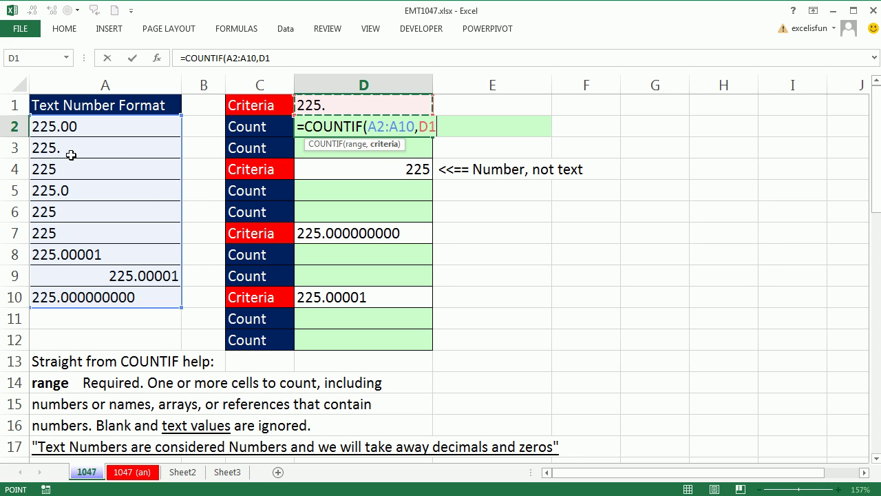
{"action": "key", "text": "ctrl+Return"}
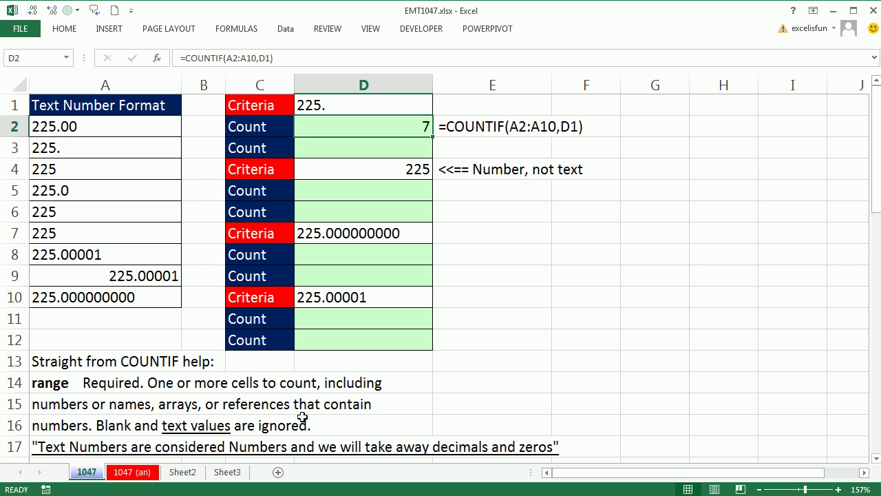
Enter the formula =SUMPRODUCT(--(A2:A10=D1)) in D3 to count exact matches of the D1 criteria.
{"action": "left_click", "coordinate": [427, 146]}
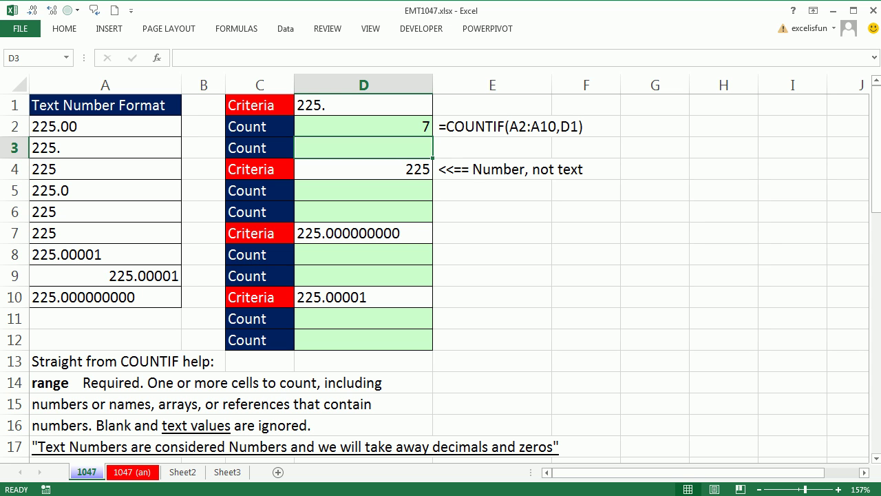
{"action": "type", "text": "=sum"}
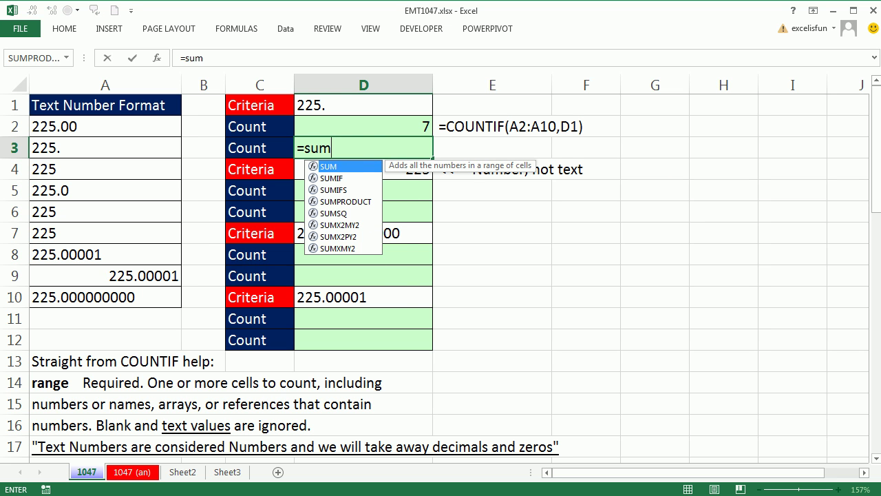
{"action": "key", "text": "Down"}
{"action": "key", "text": "Down"}
{"action": "key", "text": "Down"}
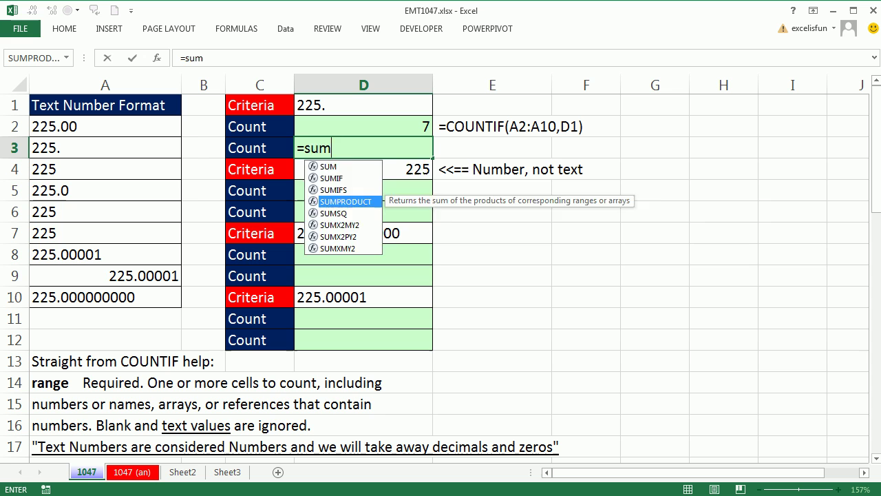
{"action": "key", "text": "Tab"}
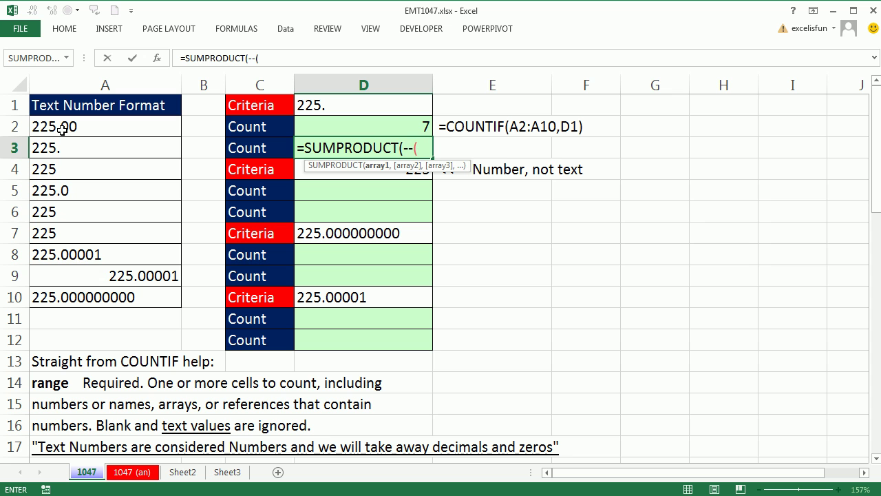
{"action": "left_click_drag", "start_coordinate": [62, 129], "coordinate": [65, 309]}
{"action": "type", "text": "="}
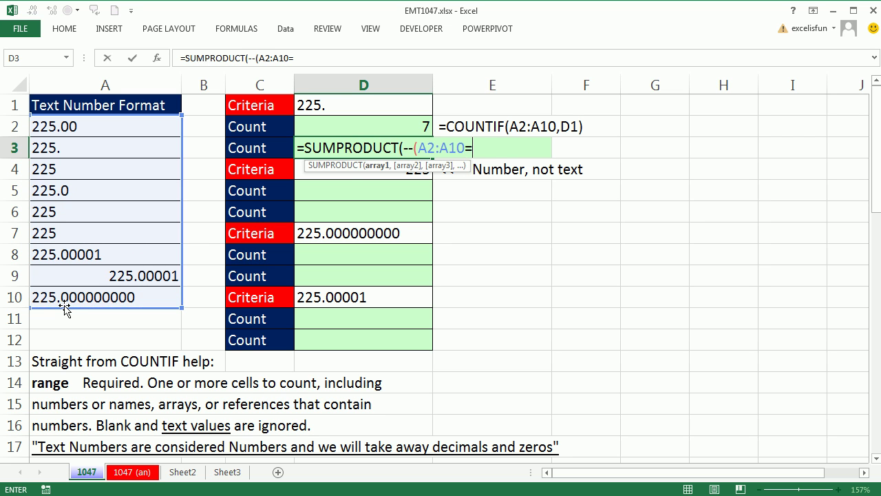
{"action": "left_click", "coordinate": [354, 104]}
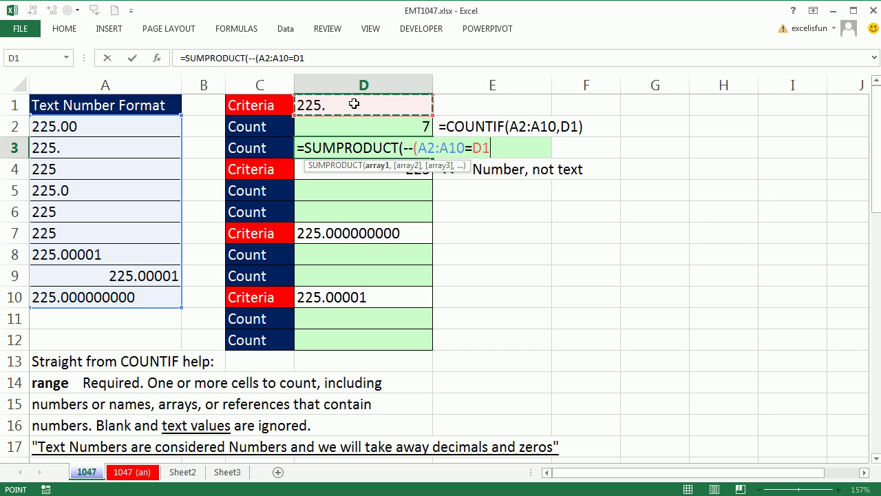
{"action": "type", "text": ")"}
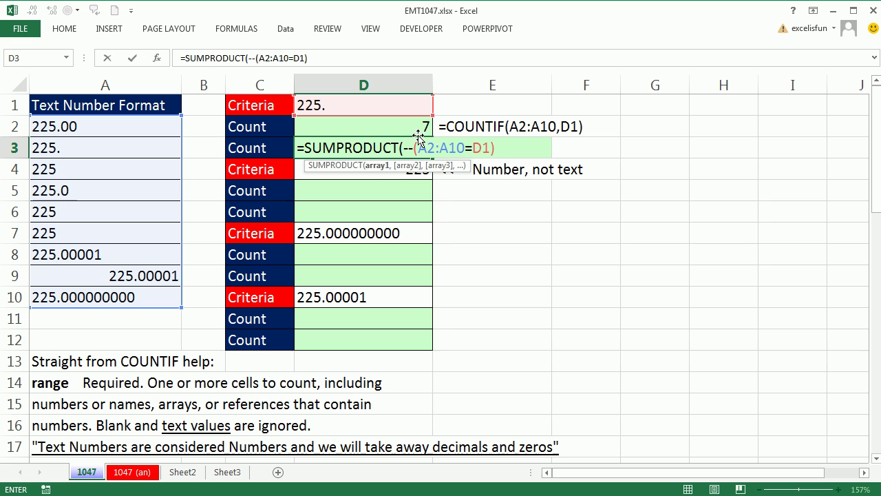
{"action": "type", "text": "()"}
{"action": "key", "text": "ctrl+Return"}
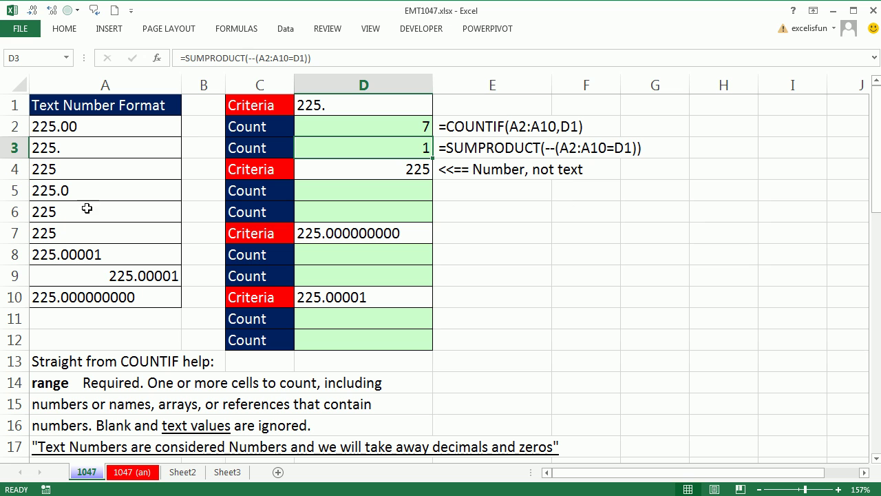
Make the A2:A10 range absolute ($A$2:$A$10) in the COUNTIF formula in D2 and the SUMPRODUCT formula in D3.
{"action": "left_click_drag", "start_coordinate": [419, 126], "coordinate": [418, 139]}
{"action": "key", "text": "ctrl+c"}
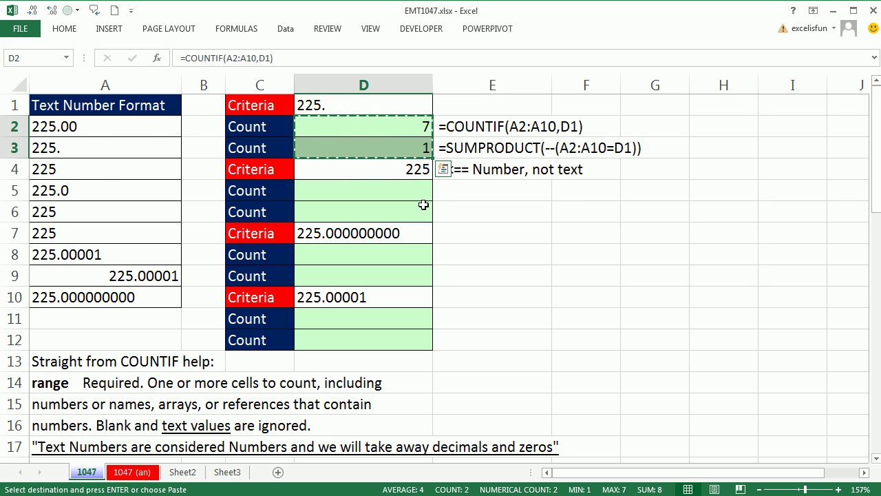
{"action": "double_click", "coordinate": [391, 126]}
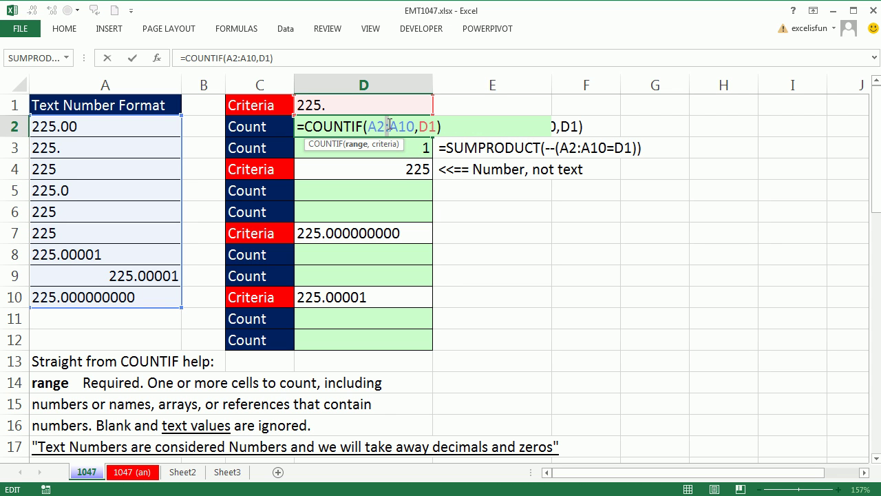
{"action": "key", "text": "F4"}
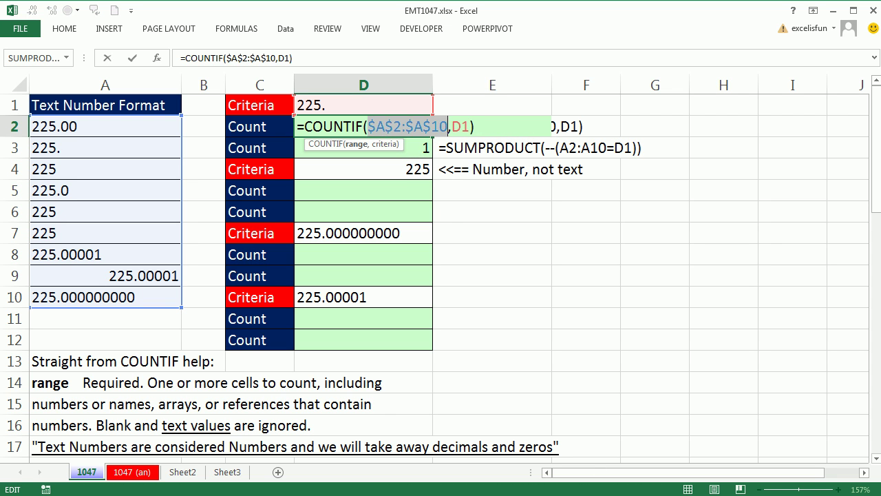
{"action": "key", "text": "Return"}
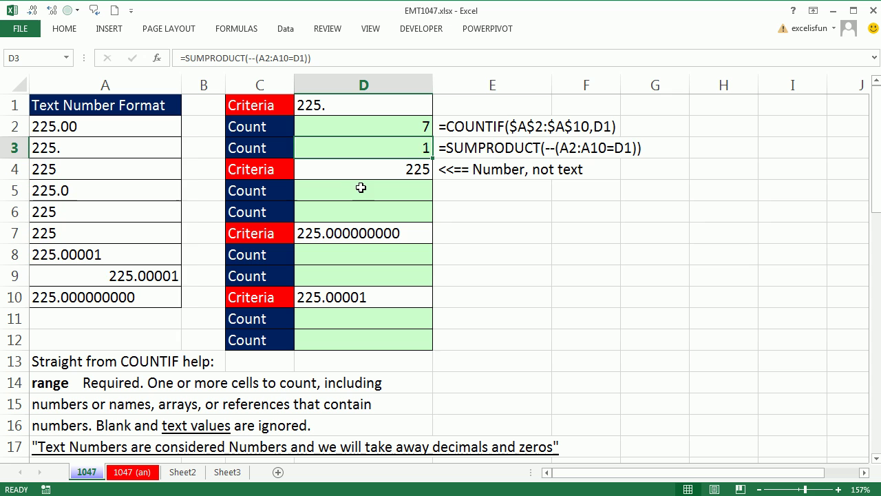
{"action": "key", "text": "F2"}
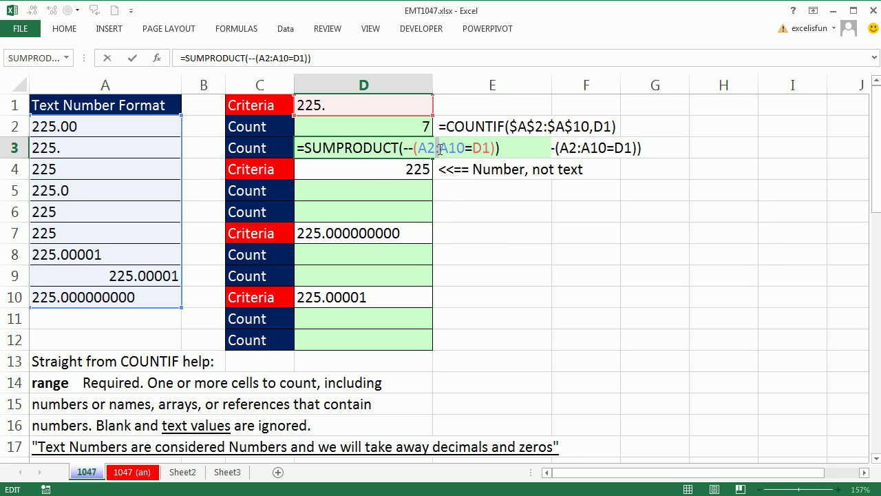
{"action": "left_click", "coordinate": [441, 148]}
{"action": "key", "text": "F4"}
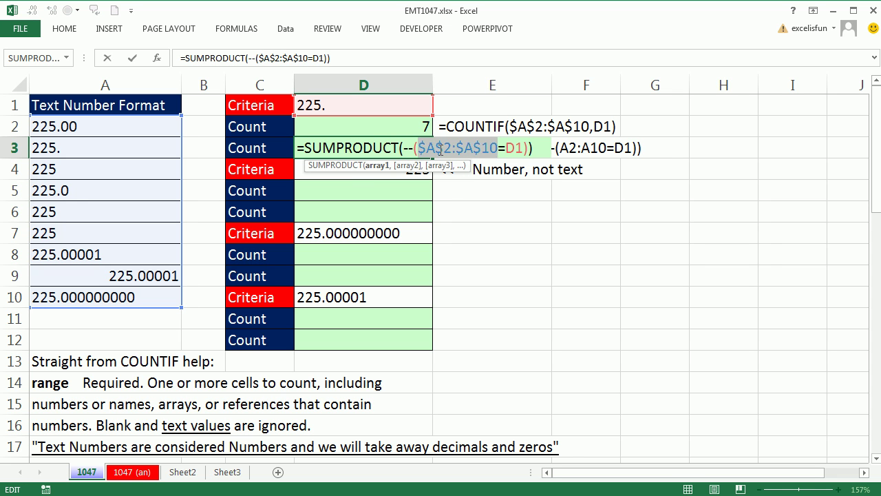
{"action": "key", "text": "ctrl+Return"}
Copy the two count formulas in D2:D3 into D5:D6, D8:D9 and D11:D12.
{"action": "left_click_drag", "start_coordinate": [413, 124], "coordinate": [411, 143]}
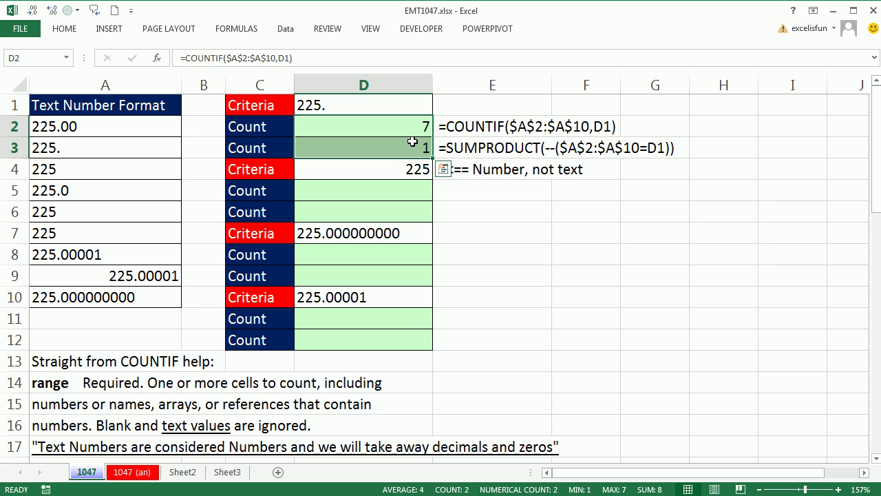
{"action": "key", "text": "ctrl+c"}
{"action": "left_click", "coordinate": [404, 185]}
{"action": "key", "text": "ctrl+v"}
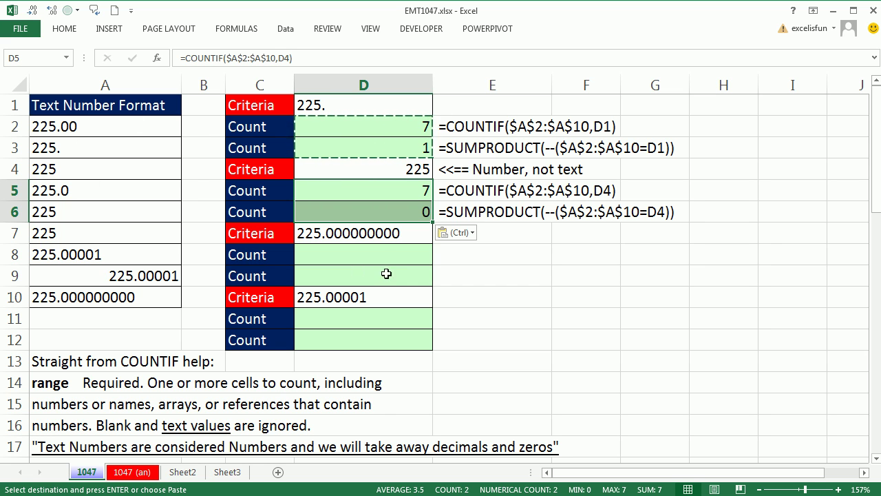
{"action": "left_click_drag", "start_coordinate": [387, 250], "coordinate": [388, 271]}
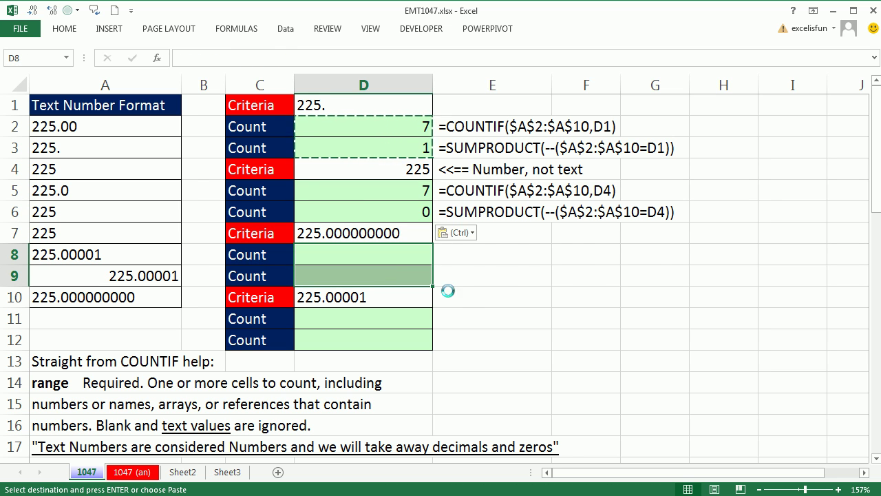
{"action": "key", "text": "ctrl+v"}
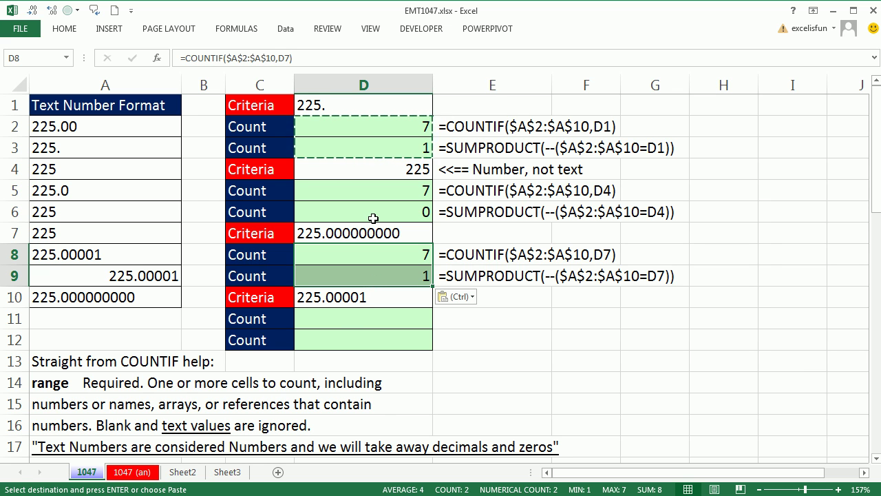
{"action": "left_click", "coordinate": [336, 316]}
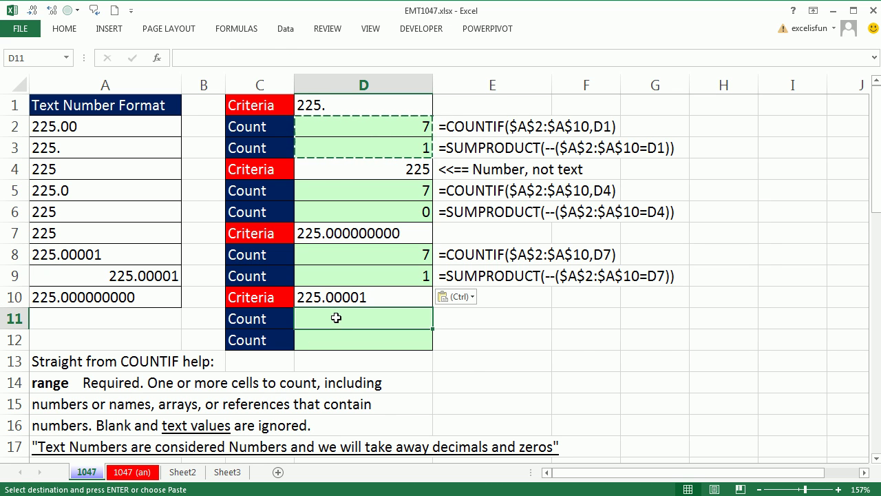
{"action": "key", "text": "ctrl+v"}
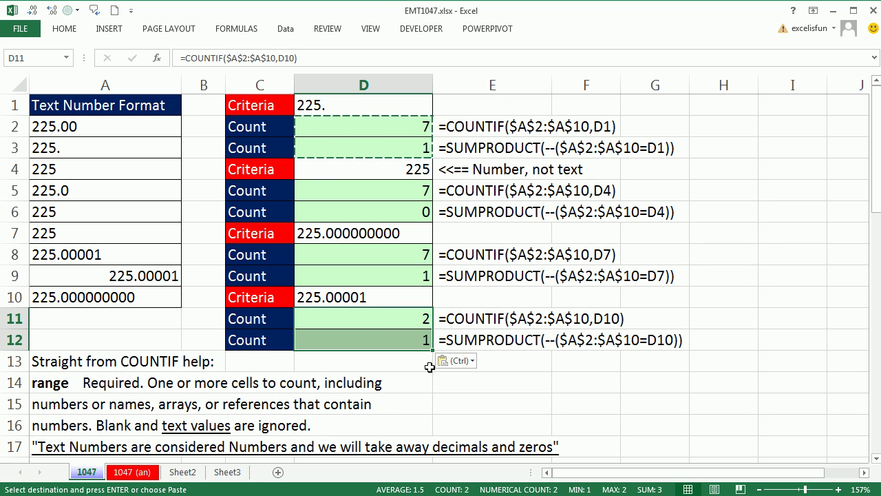
Enter =COUNTIF(A24:A28,D19) in D20 for the 16-digit text numbers and widen column D slightly.
{"action": "left_click_drag", "start_coordinate": [878, 460], "coordinate": [878, 462]}
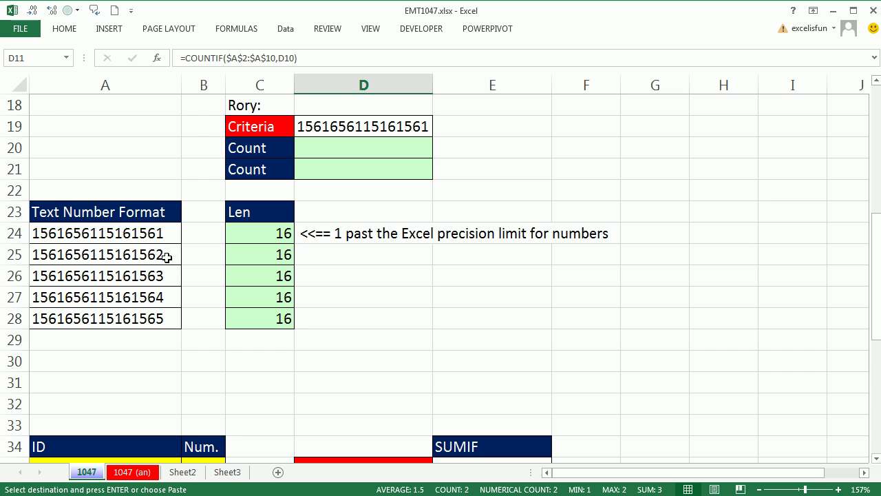
{"action": "left_click", "coordinate": [368, 142]}
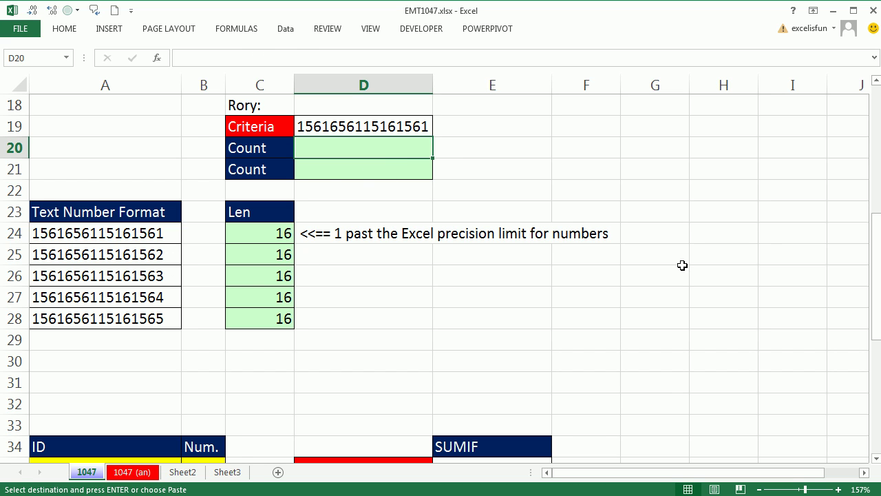
{"action": "type", "text": "=countif("}
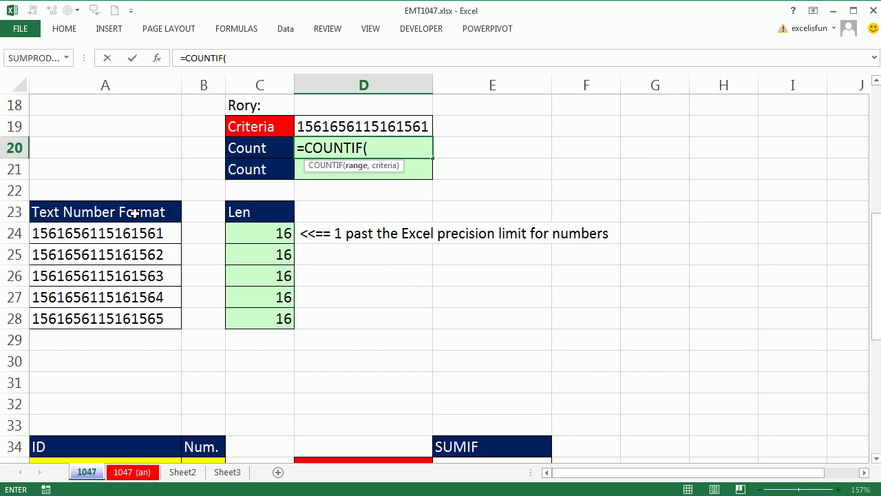
{"action": "left_click_drag", "start_coordinate": [80, 233], "coordinate": [92, 315]}
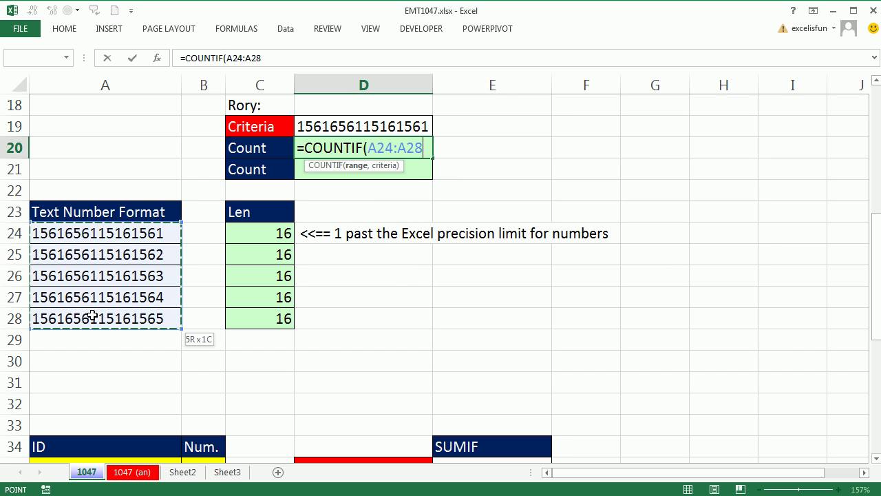
{"action": "type", "text": ","}
{"action": "left_click", "coordinate": [382, 124]}
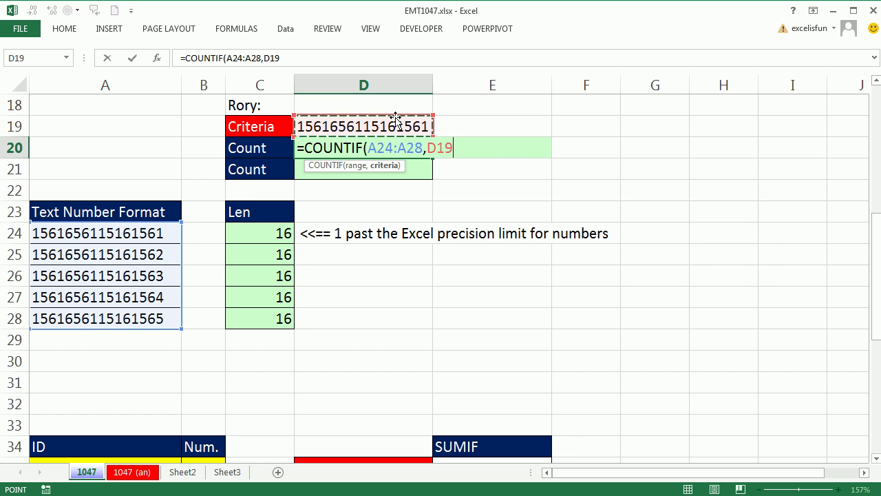
{"action": "key", "text": "ctrl+Return"}
{"action": "left_click_drag", "start_coordinate": [429, 82], "coordinate": [460, 84]}
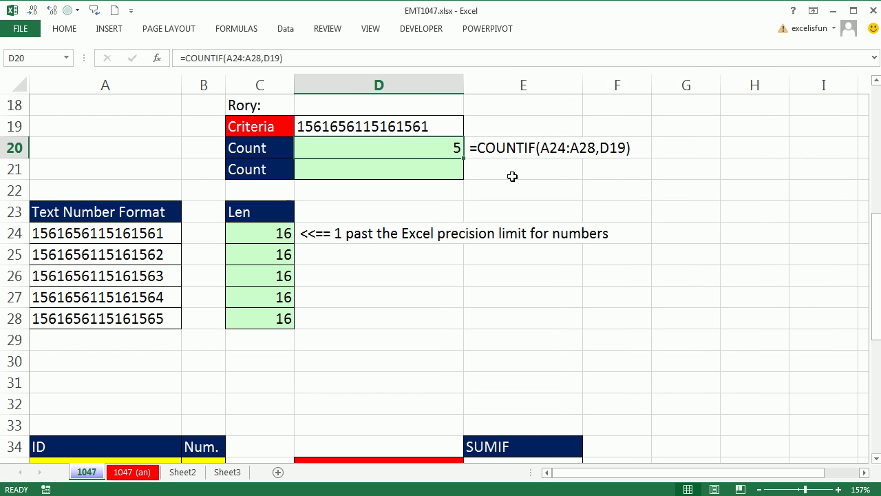
Replace the D19 criteria reference inside the COUNTIF formula in D20 with its evaluated literal text value.
{"action": "left_click", "coordinate": [403, 128]}
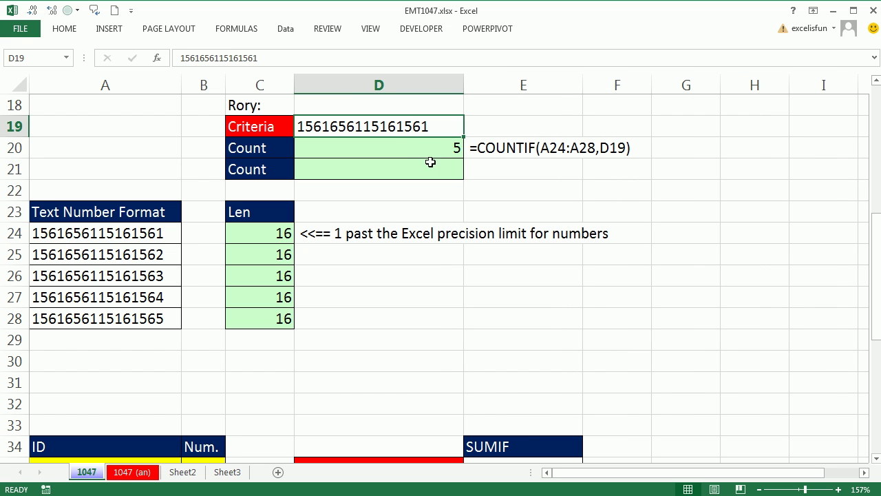
{"action": "left_click", "coordinate": [427, 148]}
{"action": "key", "text": "F2"}
{"action": "double_click", "coordinate": [449, 147]}
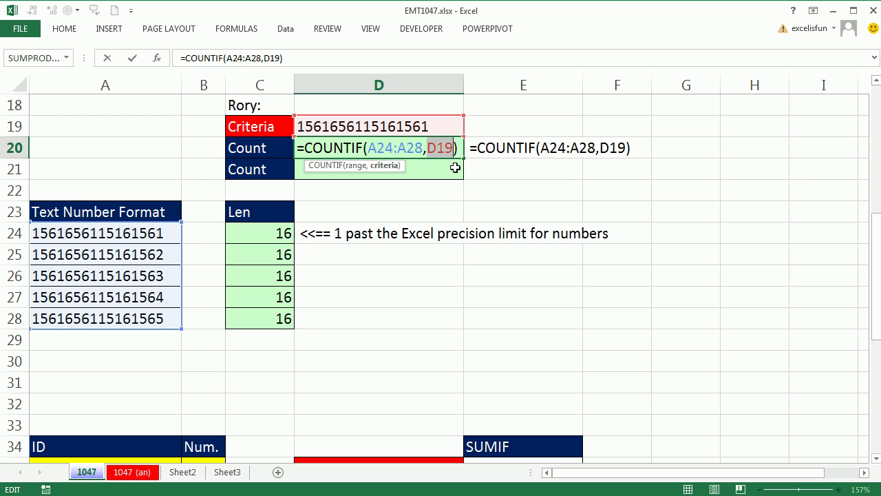
{"action": "key", "text": "F9"}
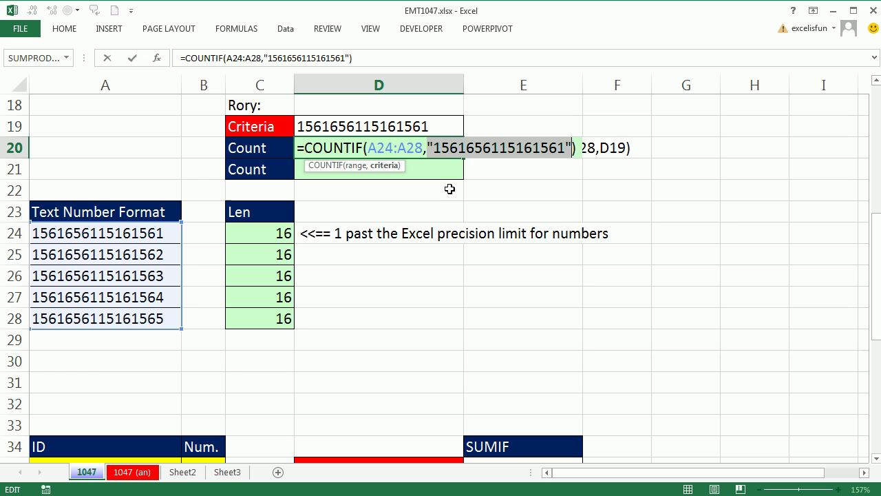
{"action": "key", "text": "Return"}
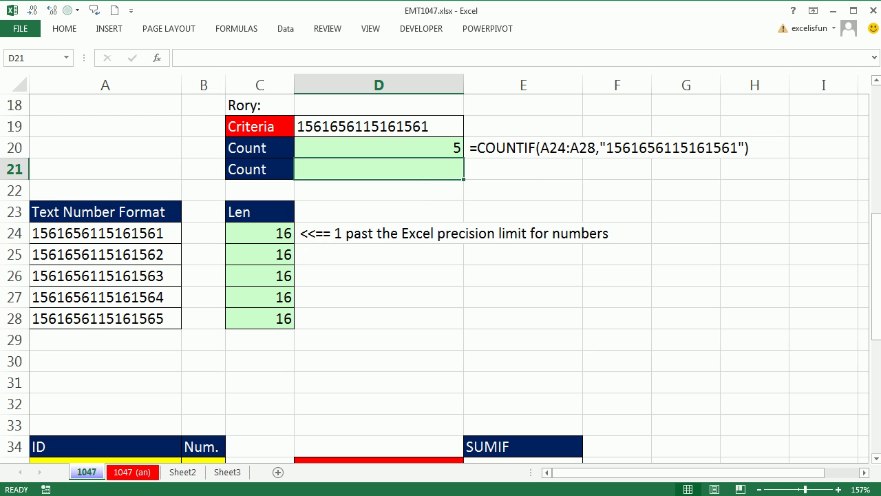
Enter the formula =SUMPRODUCT(--(A24:A28=D19)) in D21 to count exact matches of the 16-digit criteria.
{"action": "type", "text": "=sump"}
{"action": "key", "text": "Tab"}
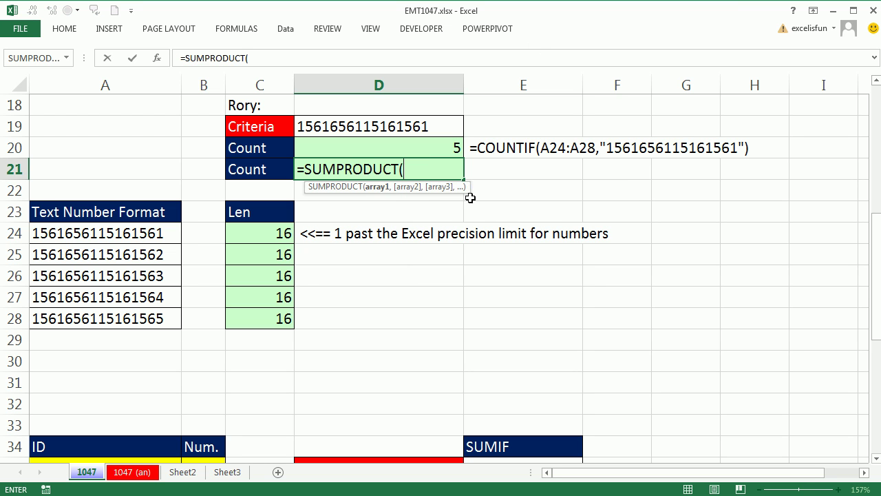
{"action": "type", "text": "--("}
{"action": "left_click_drag", "start_coordinate": [145, 235], "coordinate": [138, 321]}
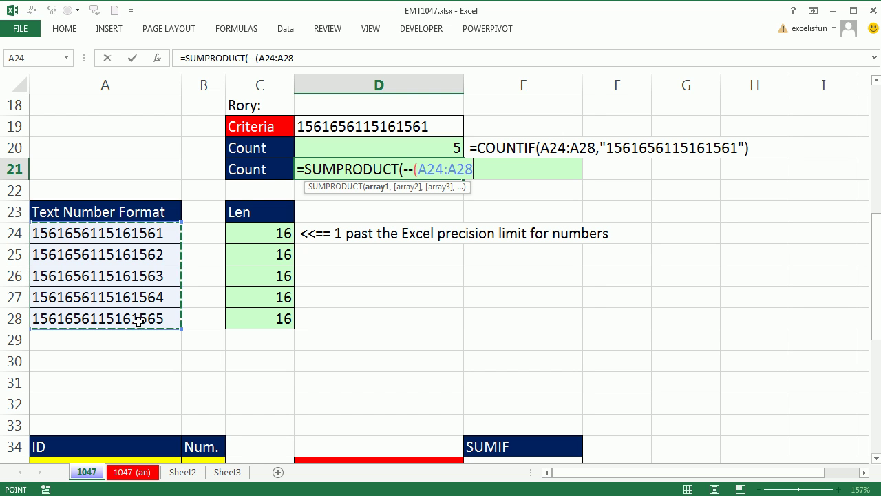
{"action": "type", "text": "="}
{"action": "left_click", "coordinate": [426, 127]}
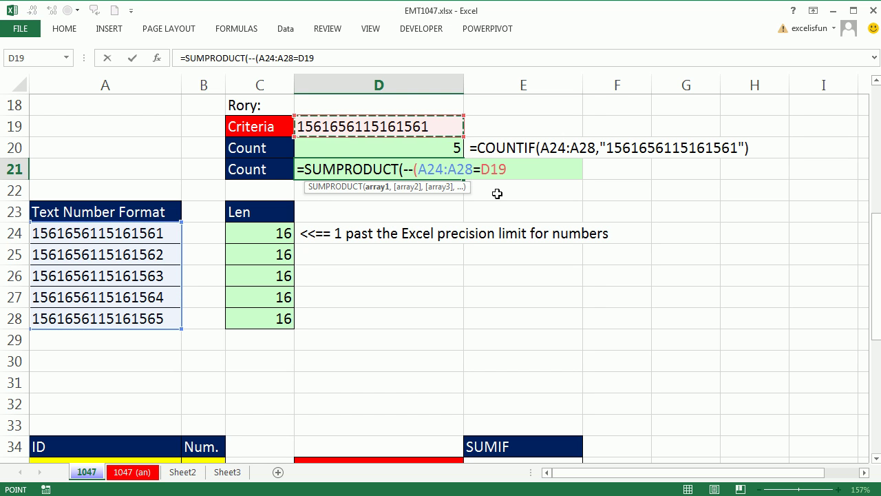
{"action": "type", "text": "))"}
{"action": "key", "text": "Return"}
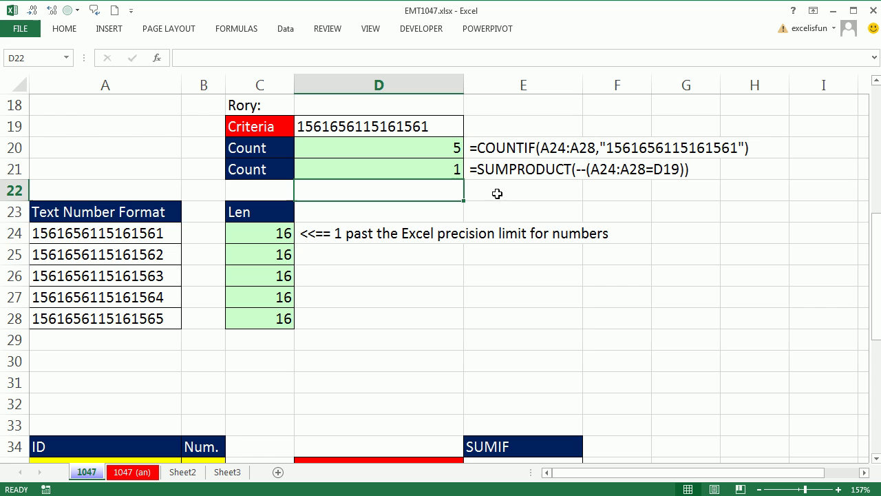
Examine the SUMIF formula in E36 and the ranges it references in the ID and Num. table.
{"action": "left_click", "coordinate": [443, 290]}
{"action": "scroll", "coordinate": [445, 289], "scroll_direction": "down", "scroll_amount": 4}
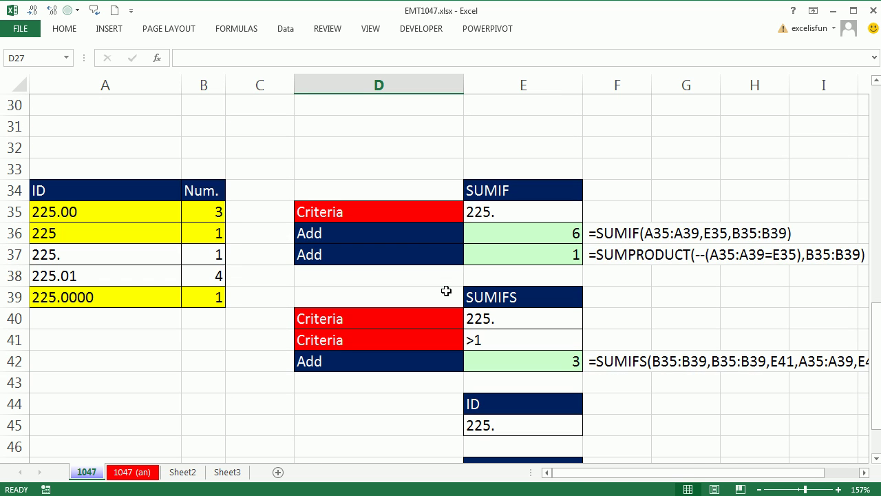
{"action": "double_click", "coordinate": [876, 458]}
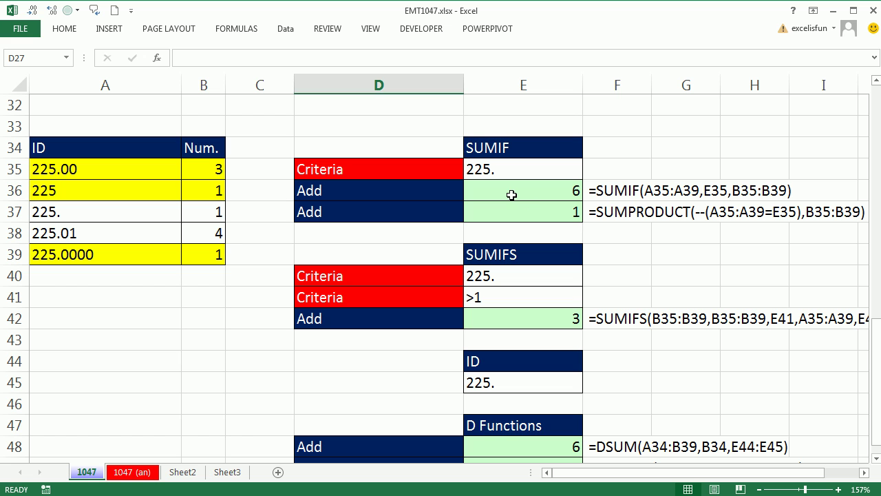
{"action": "left_click", "coordinate": [511, 194]}
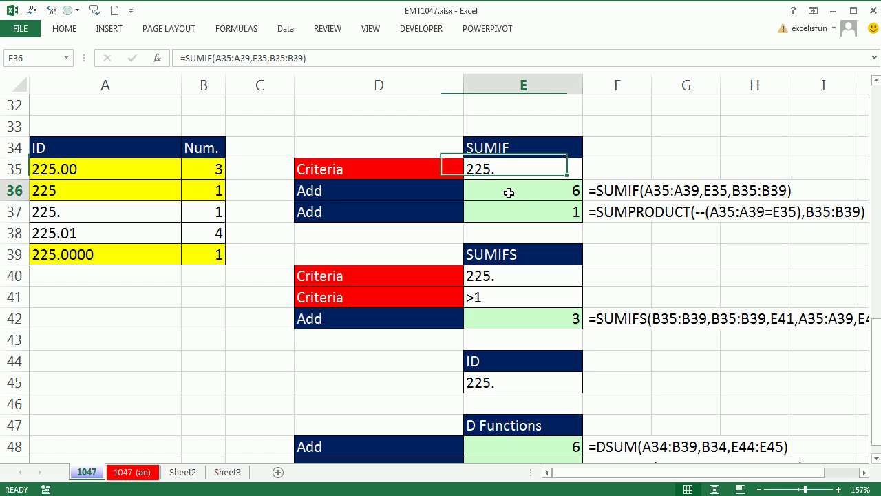
{"action": "double_click", "coordinate": [511, 194]}
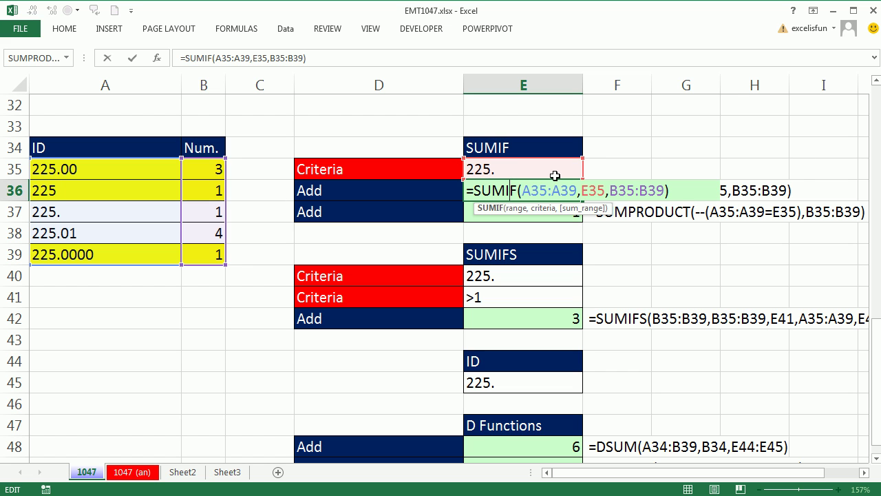
{"action": "key", "text": "Return"}
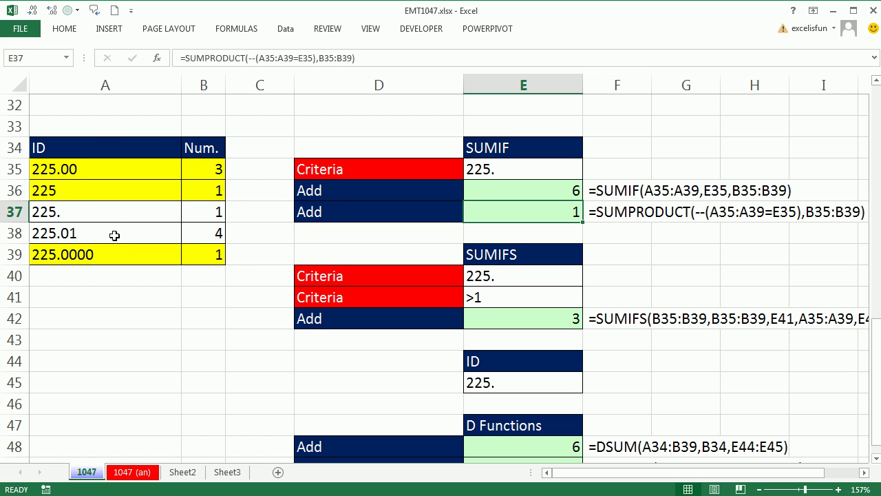
Fill the 225. record in A37:B37 with yellow to match the other highlighted rows.
{"action": "left_click_drag", "start_coordinate": [68, 213], "coordinate": [199, 212]}
{"action": "left_click", "coordinate": [64, 28]}
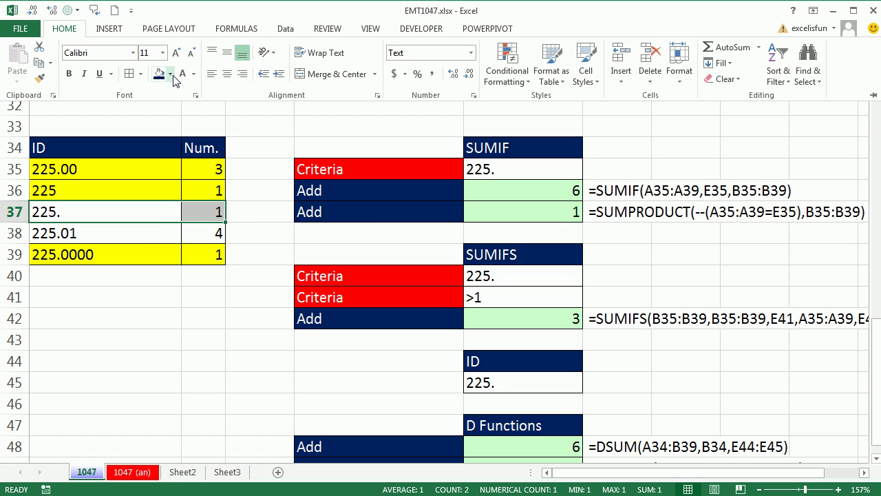
{"action": "left_click", "coordinate": [170, 73]}
{"action": "left_click", "coordinate": [194, 181]}
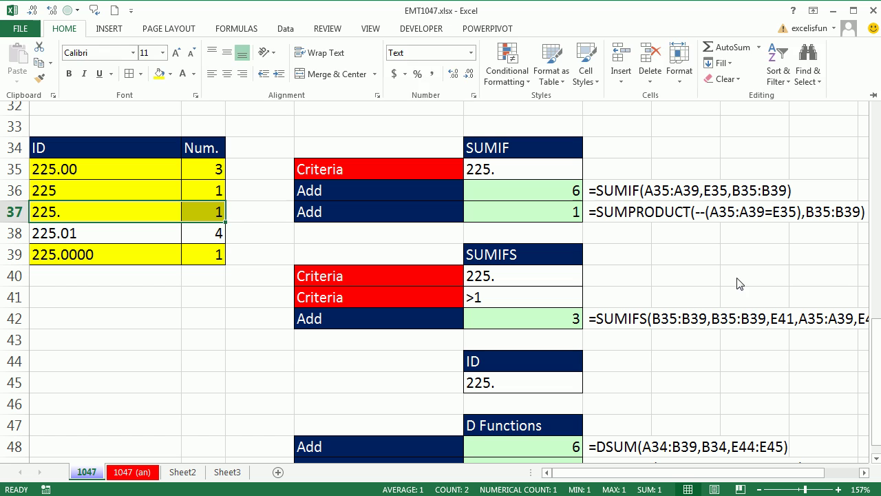
{"action": "left_click", "coordinate": [586, 215]}
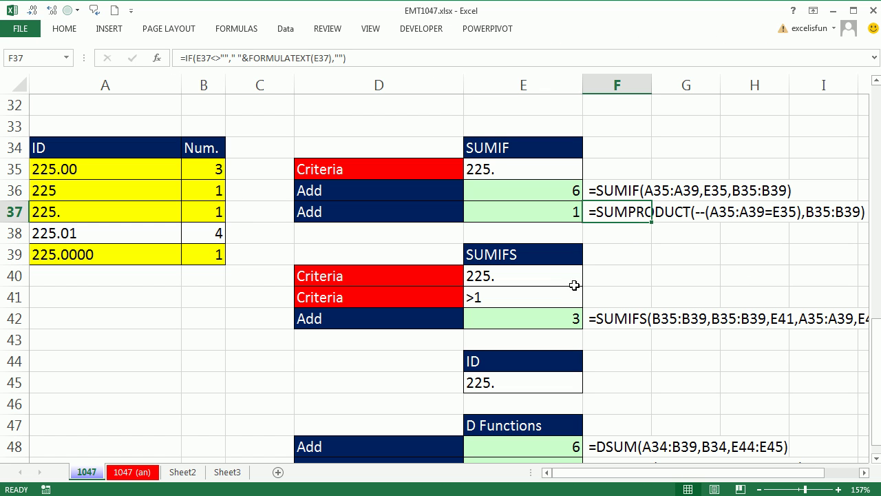
Review the ranges of the SUMIFS formula in E42 and set the Num. value in B39 to 3.
{"action": "double_click", "coordinate": [548, 321]}
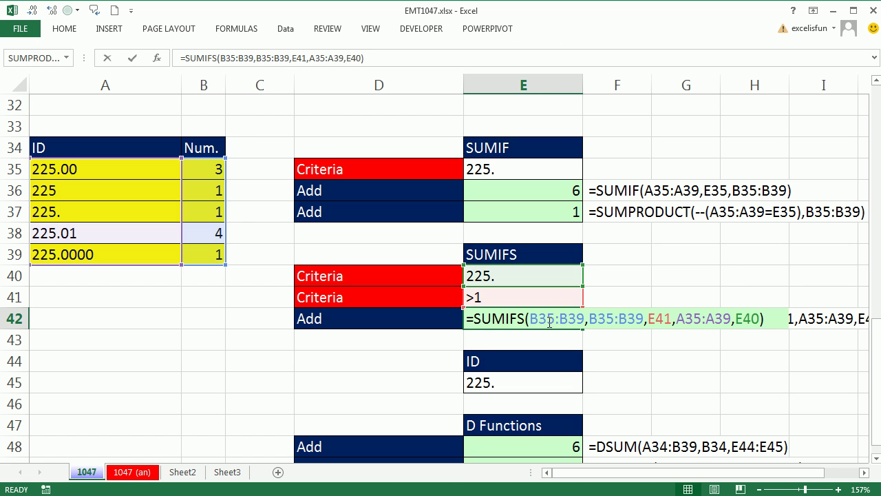
{"action": "key", "text": "Return"}
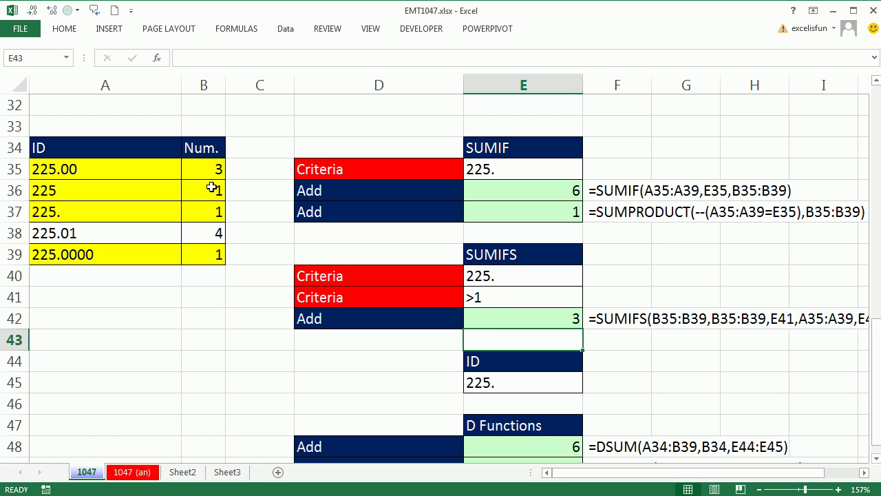
{"action": "left_click", "coordinate": [211, 255]}
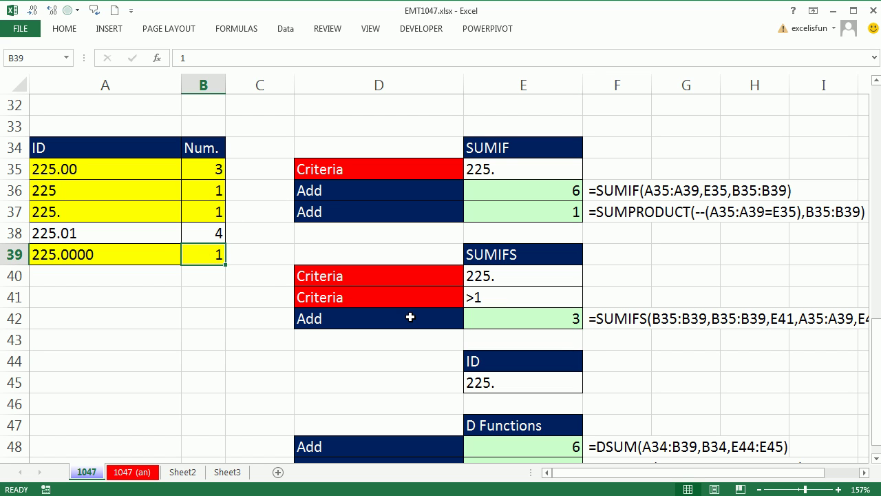
{"action": "type", "text": "3"}
{"action": "key", "text": "Return"}
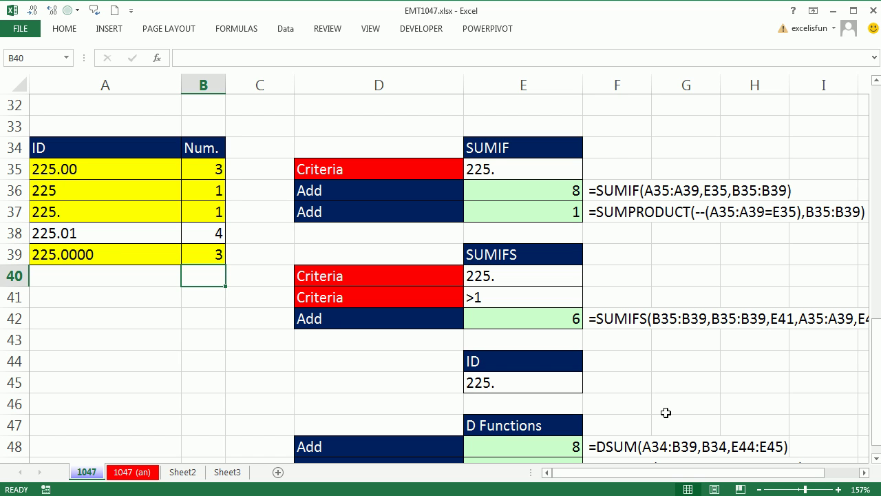
Examine the DSUM formula in E48 and the DCOUNT formula in E49, including their database, field and criteria ranges.
{"action": "scroll", "coordinate": [678, 409], "scroll_direction": "down", "scroll_amount": 3}
{"action": "scroll", "coordinate": [678, 409], "scroll_direction": "up", "scroll_amount": 2}
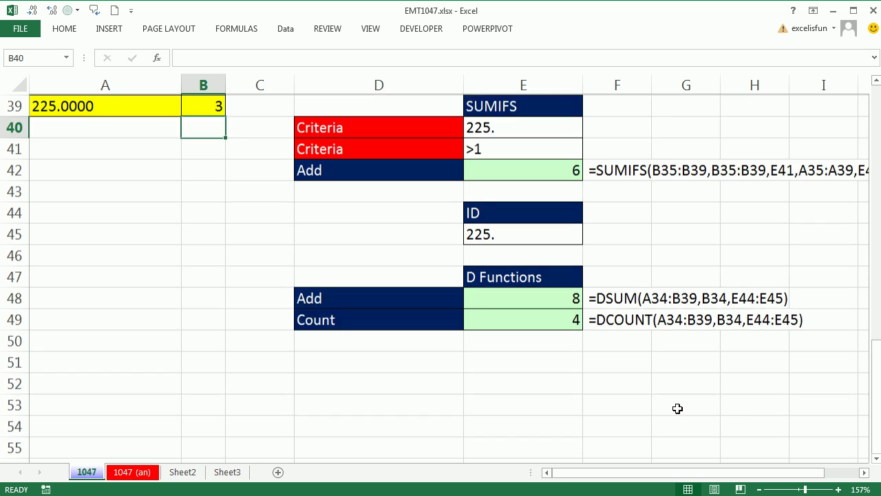
{"action": "left_click", "coordinate": [878, 82]}
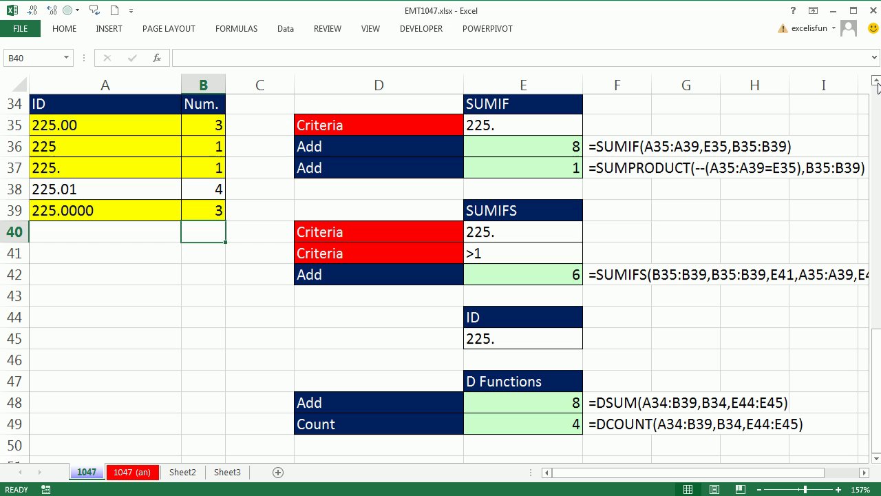
{"action": "double_click", "coordinate": [528, 405]}
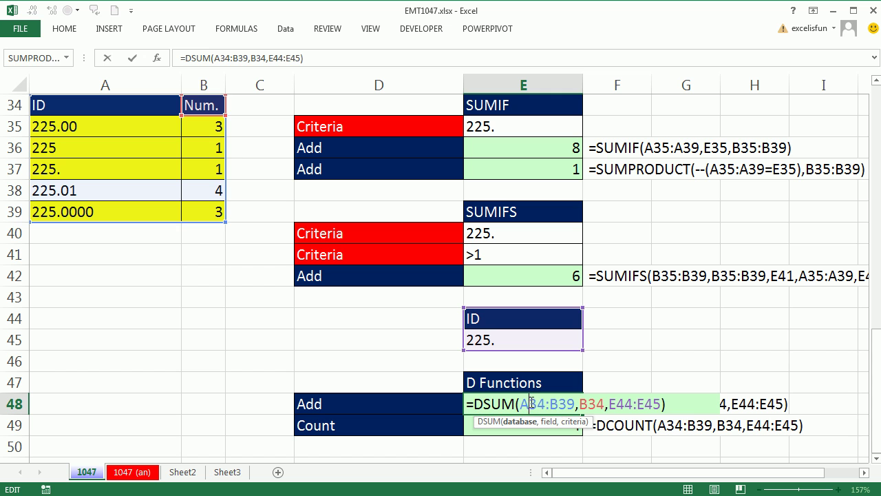
{"action": "key", "text": "Escape"}
{"action": "left_click", "coordinate": [555, 420]}
{"action": "double_click", "coordinate": [555, 420]}
{"action": "key", "text": "Escape"}
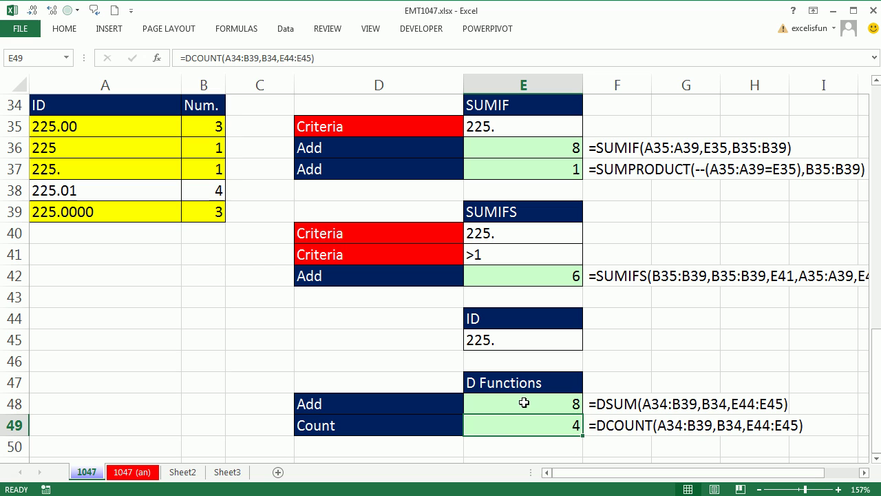
{"action": "double_click", "coordinate": [532, 426]}
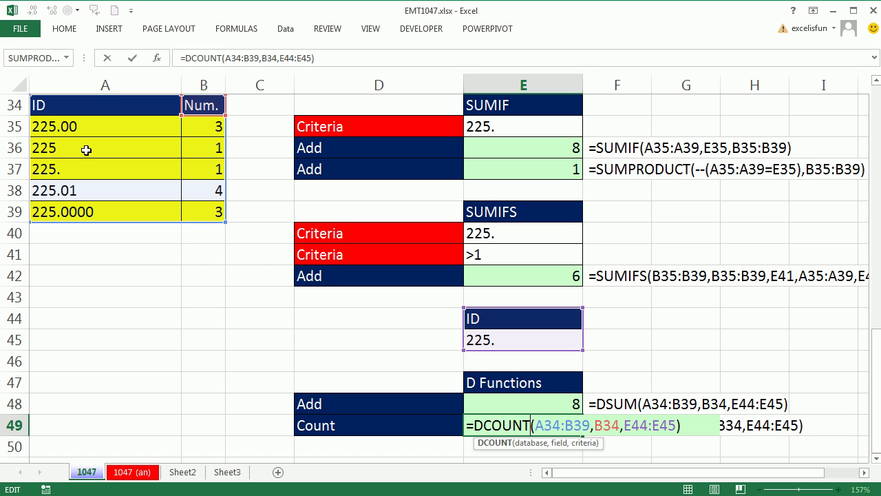
{"action": "key", "text": "ctrl+Return"}
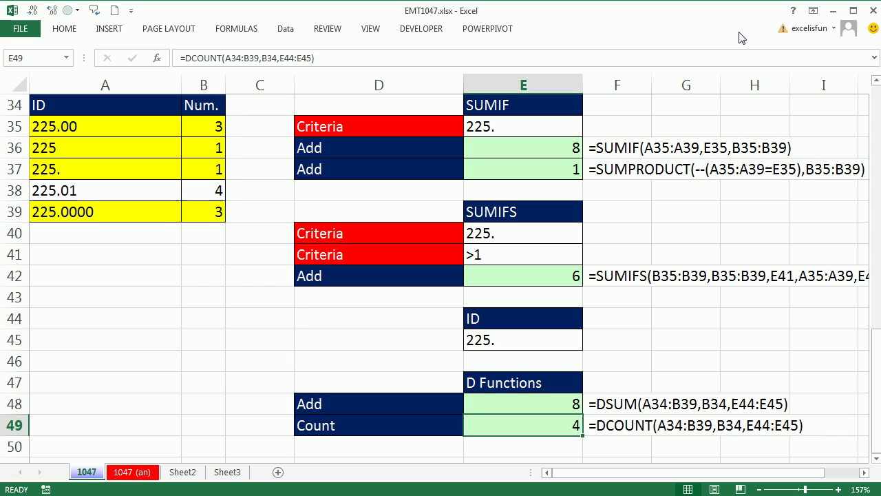